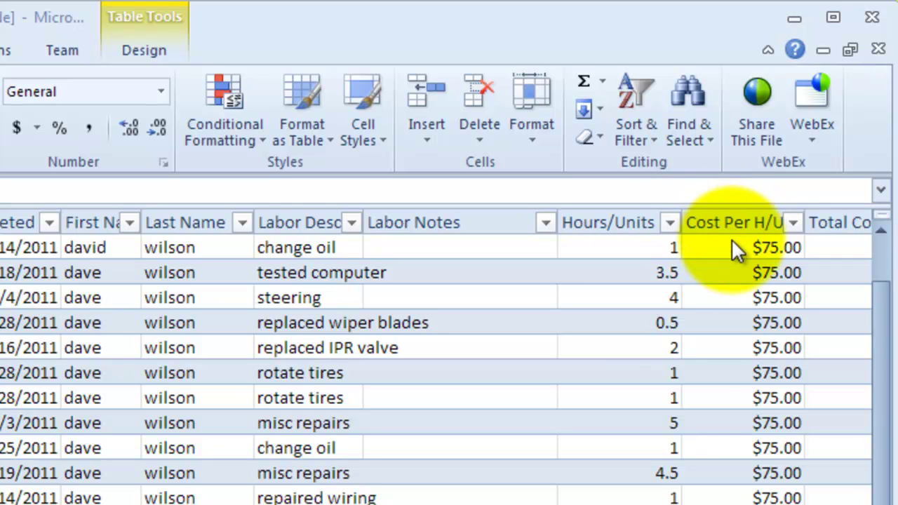
pyautogui.click(609, 214)
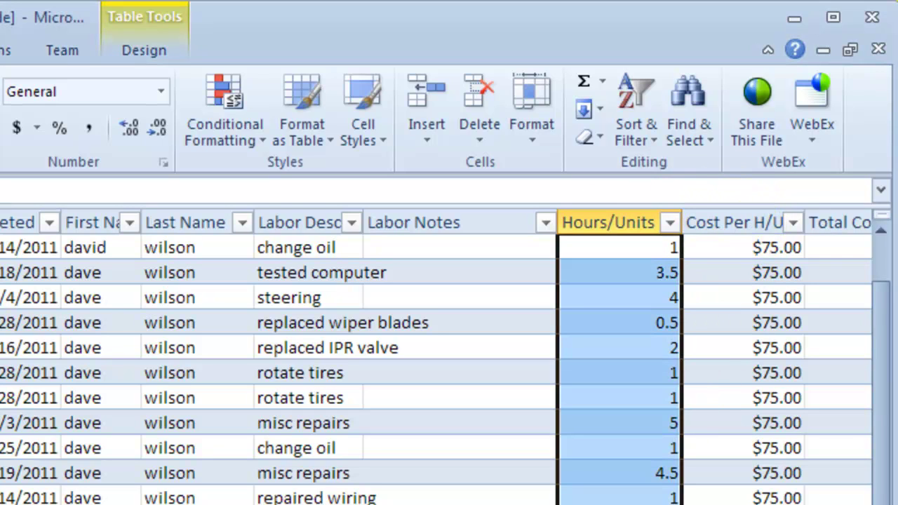
pyautogui.hscroll(3, 485, 445)
pyautogui.click(638, 251)
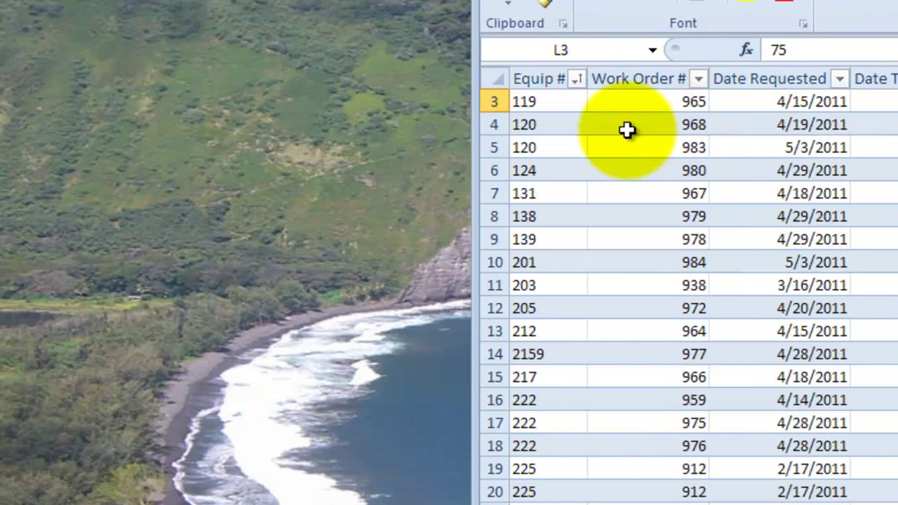
# Step: Filter the Equip # column so that only the rows for equipment 226 are shown
pyautogui.click(575, 80)
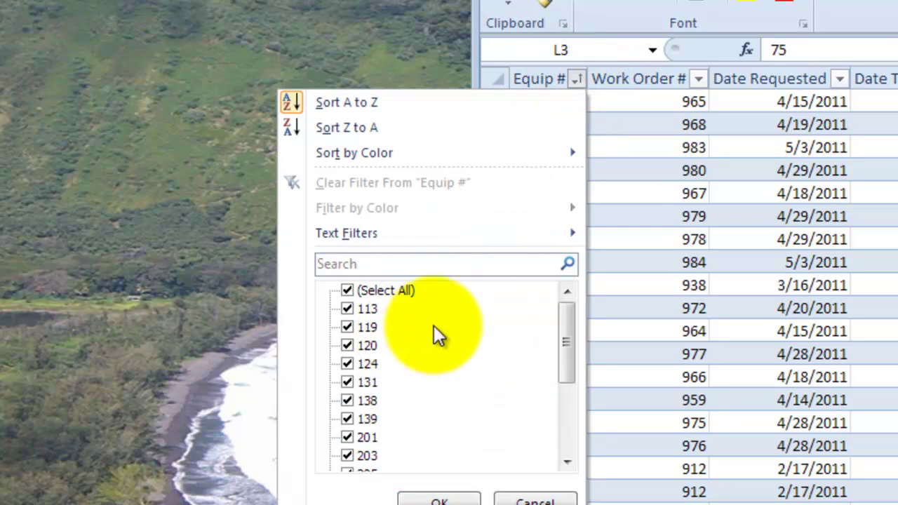
pyautogui.click(347, 292)
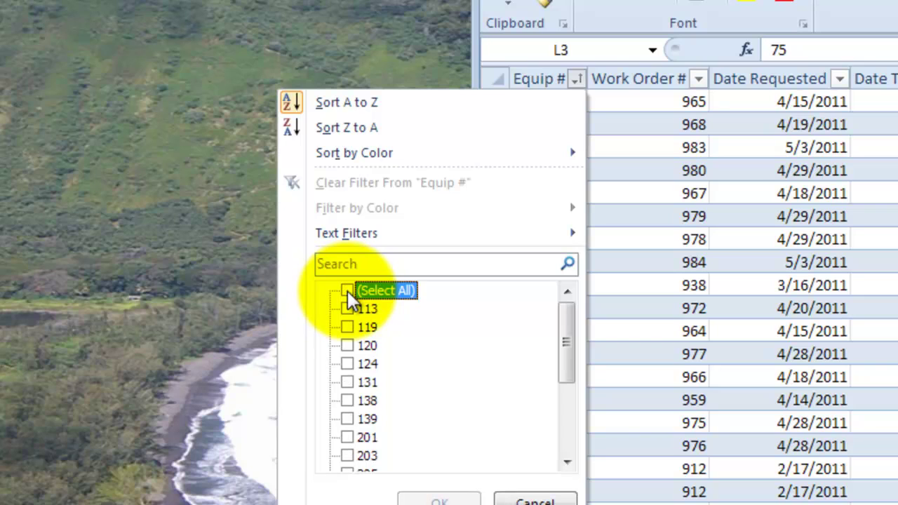
pyautogui.moveTo(564, 358); pyautogui.dragTo(564, 422)
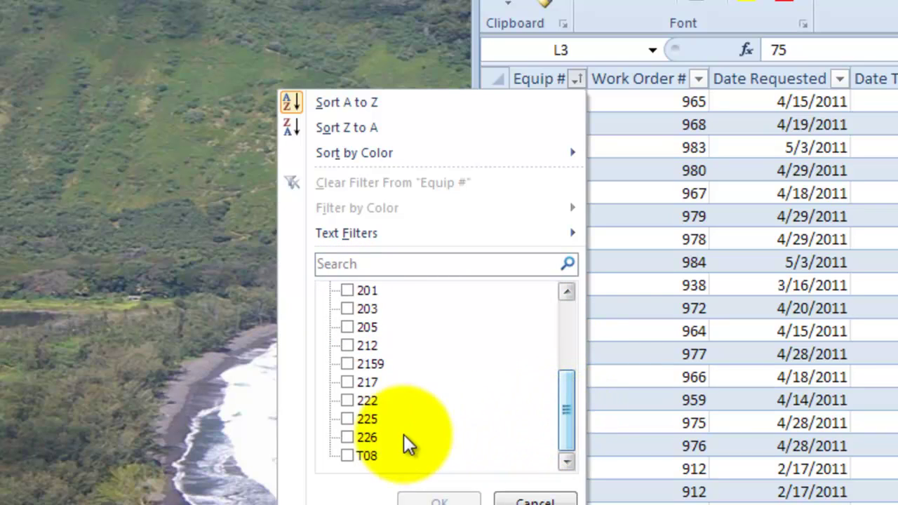
pyautogui.click(347, 438)
pyautogui.click(439, 499)
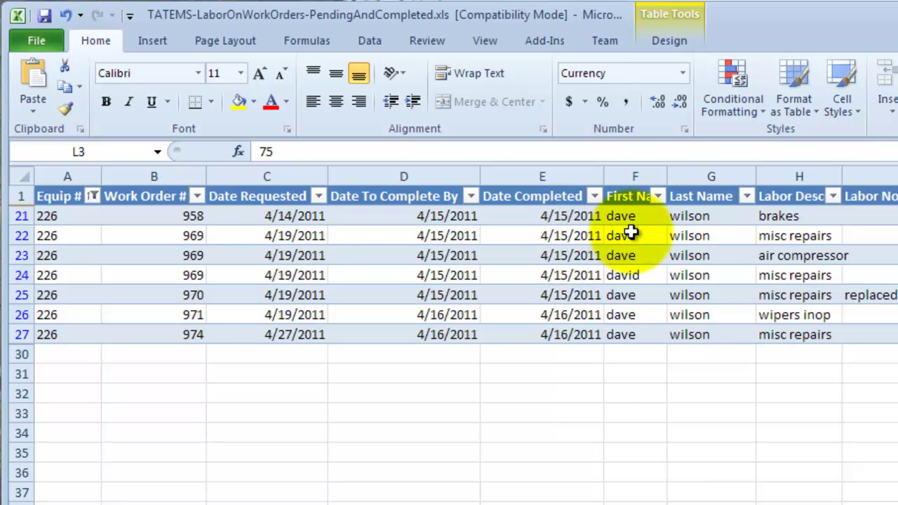
# Step: Review the filtered labor rows for equipment 226, from the work order numbers across to the Hours/Units values
pyautogui.hscroll(3, 449, 337)
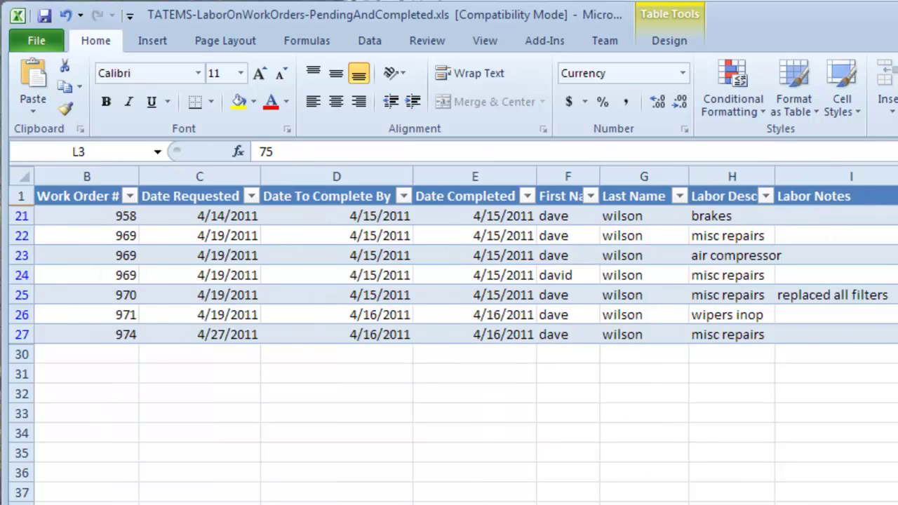
pyautogui.hscroll(-3, 269, 374)
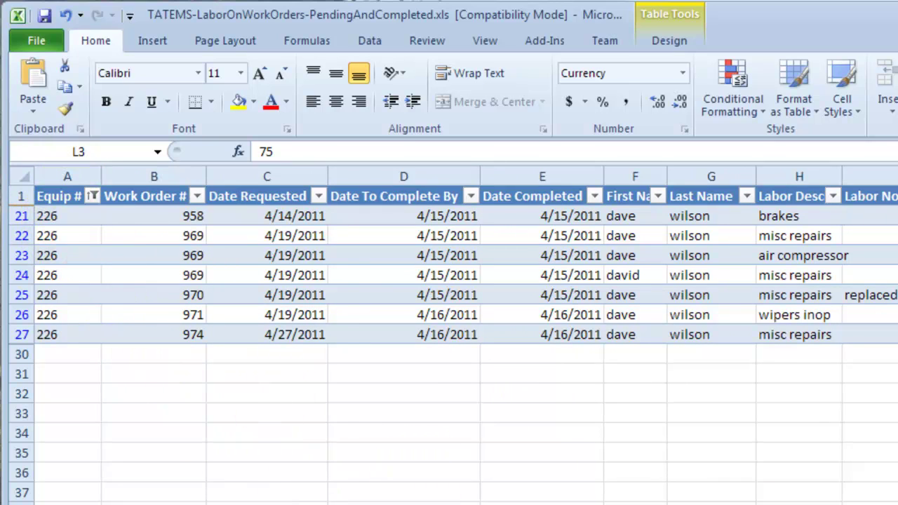
pyautogui.hscroll(3, 449, 336)
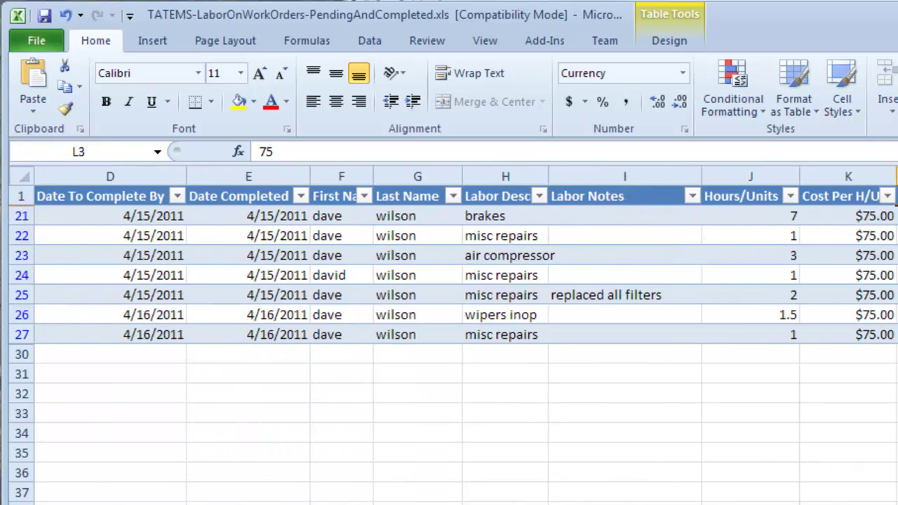
pyautogui.click(748, 214)
pyautogui.moveTo(748, 214); pyautogui.dragTo(738, 356)
pyautogui.click(750, 504)
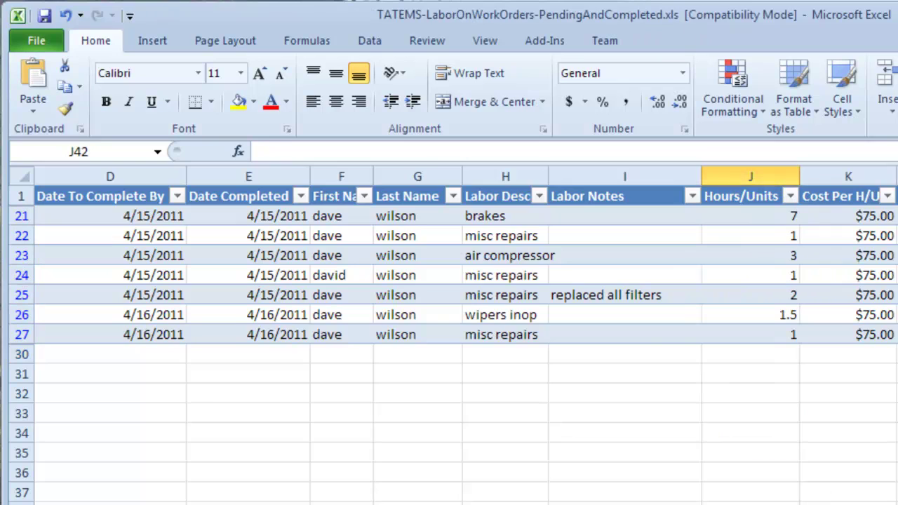
# Step: Filter the Date Completed column to April 16, 2011 by excluding April 15
pyautogui.hscroll(-2, 449, 281)
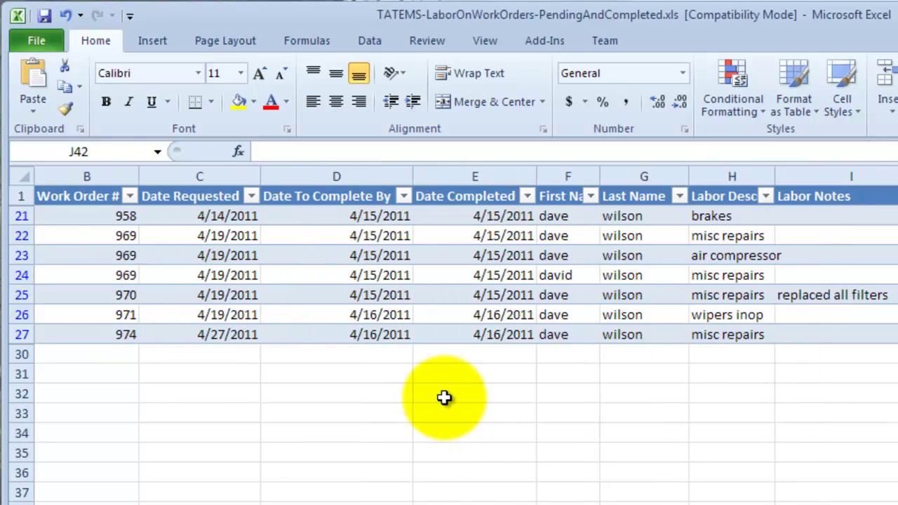
pyautogui.click(528, 196)
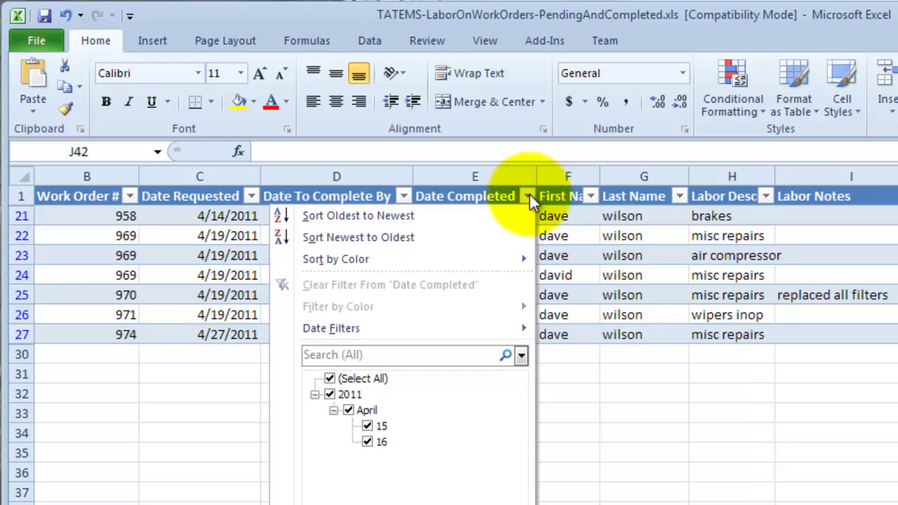
pyautogui.click(367, 426)
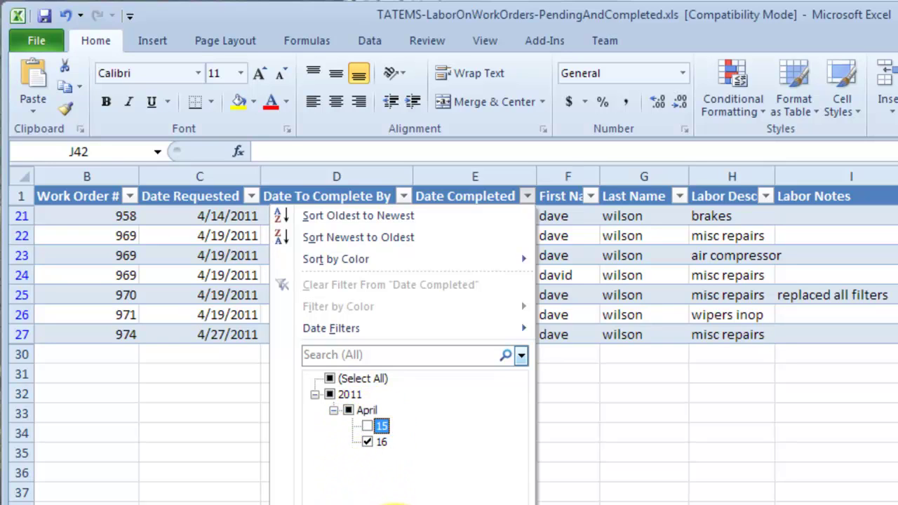
pyautogui.click(395, 504)
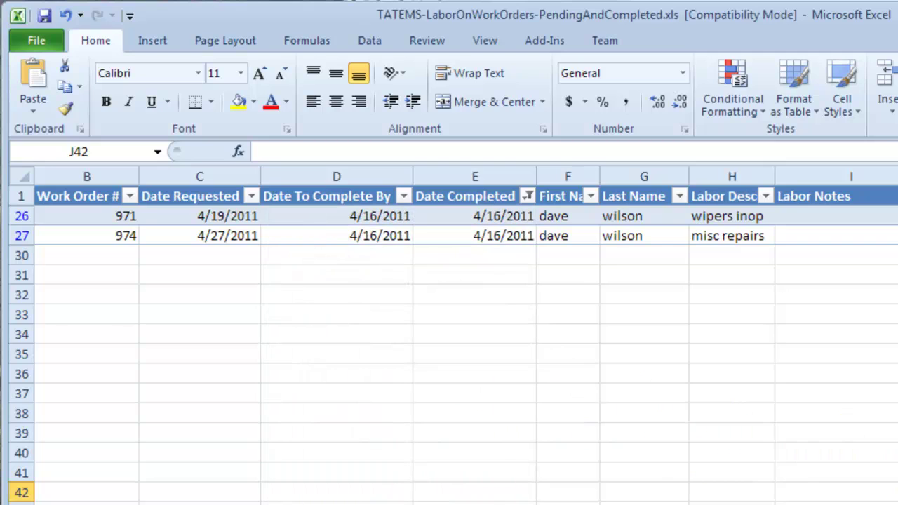
pyautogui.moveTo(891, 215); pyautogui.dragTo(894, 234)
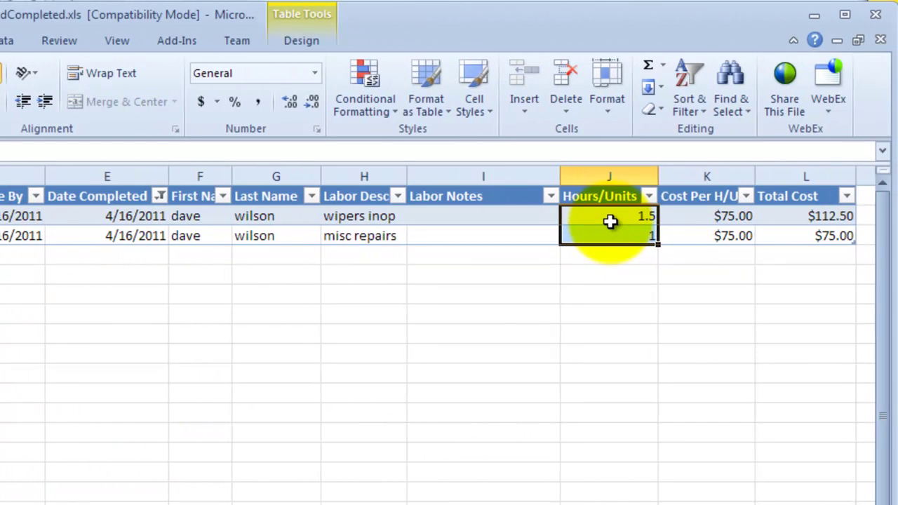
pyautogui.rightClick(608, 221)
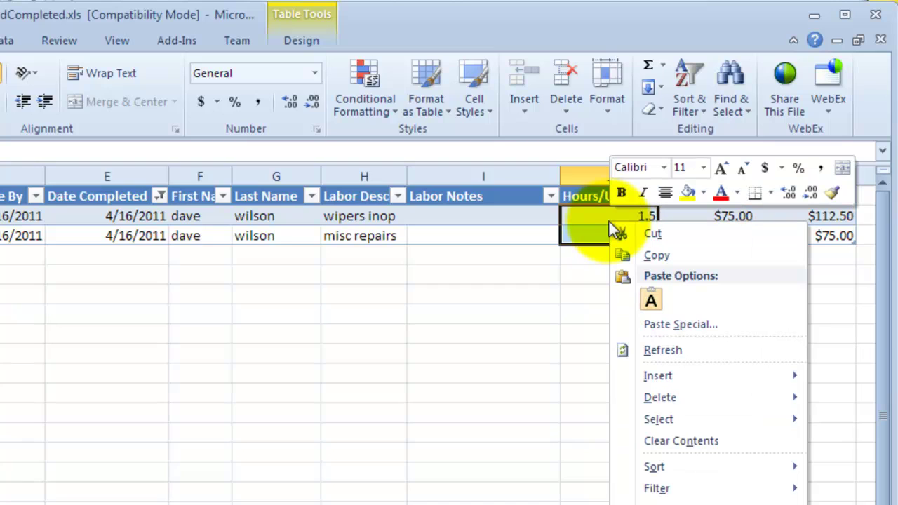
pyautogui.press('Escape')
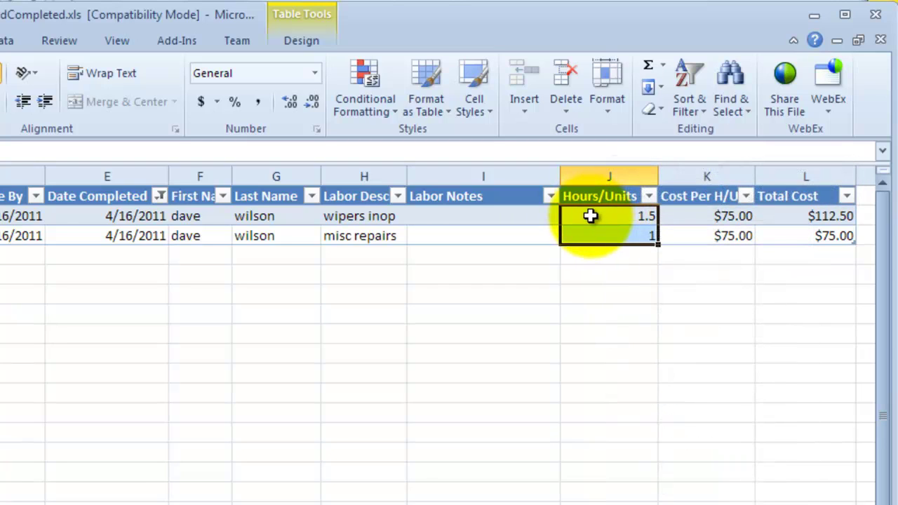
# Step: Copy the two filtered Hours/Units values and paste them into Sheet2 starting at cell A1
pyautogui.click(587, 222)
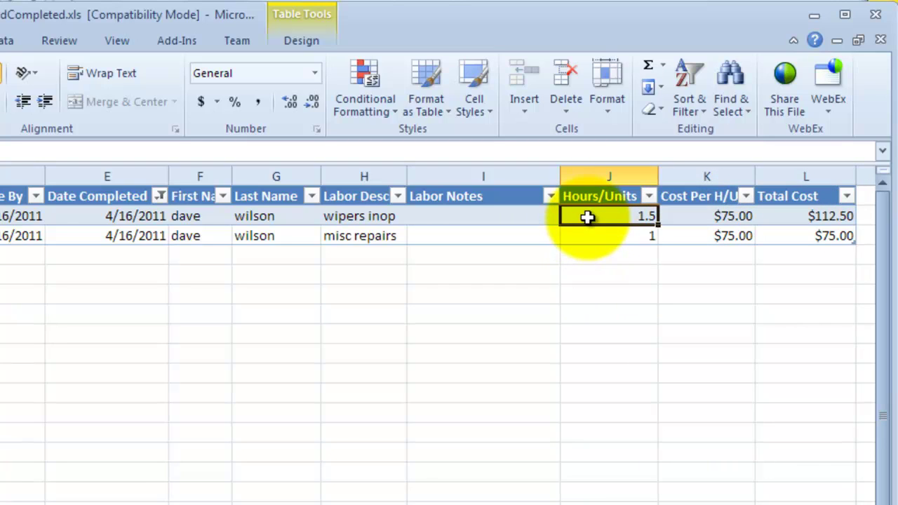
pyautogui.moveTo(587, 217); pyautogui.dragTo(581, 239)
pyautogui.rightClick(586, 233)
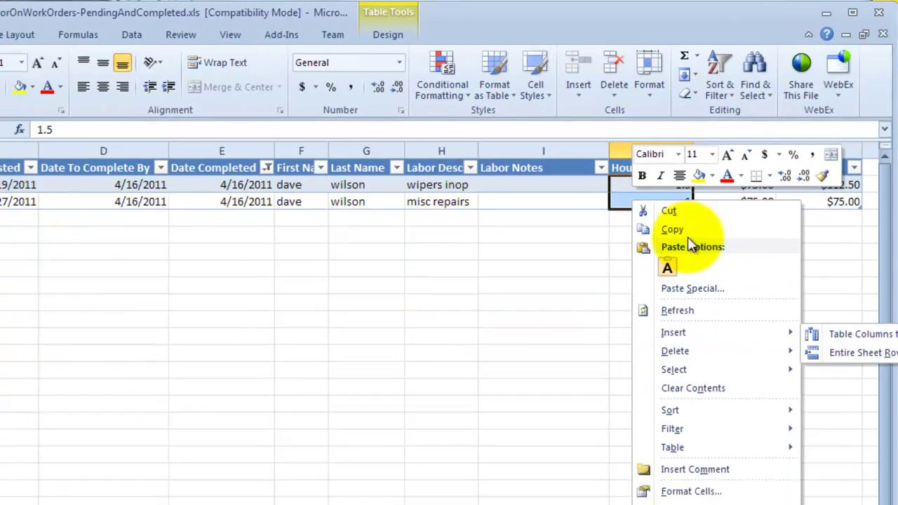
pyautogui.click(672, 229)
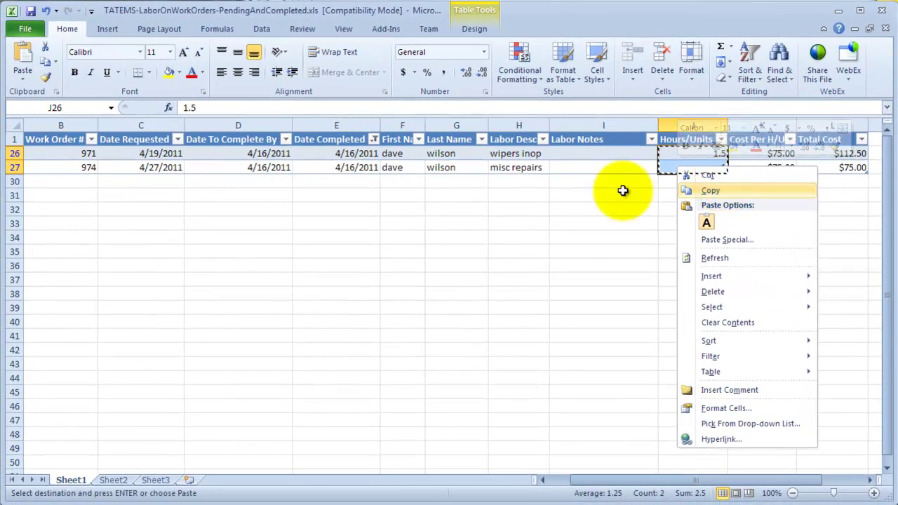
pyautogui.click(115, 481)
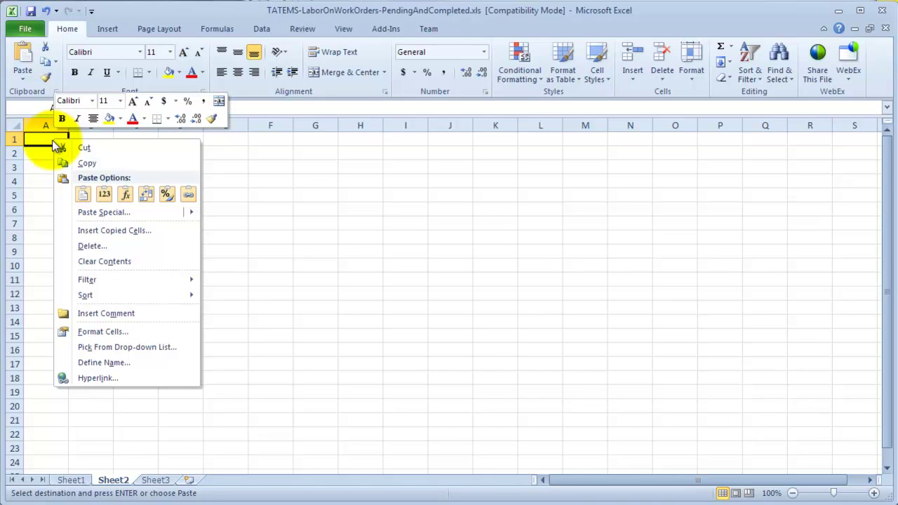
pyautogui.moveTo(92, 213)
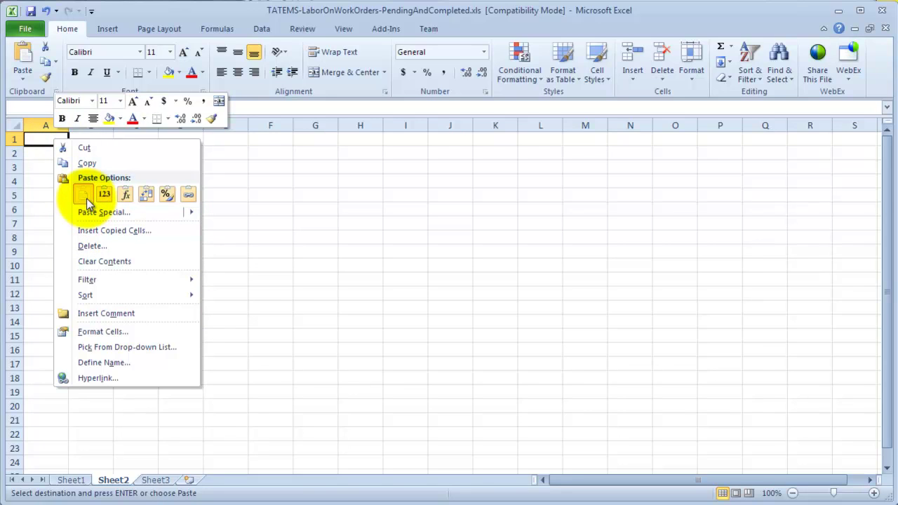
pyautogui.click(86, 198)
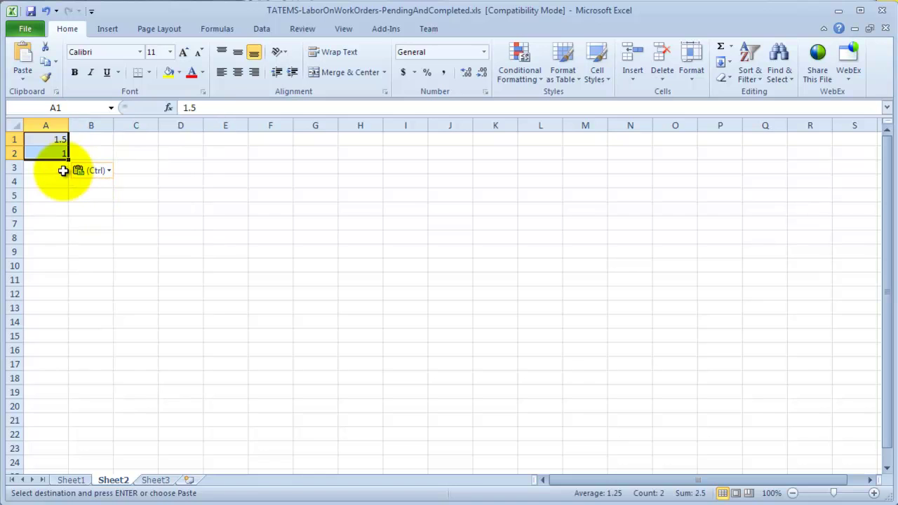
# Step: Total the pasted hours in A1:A2 with AutoSum in cell A3 and select the resulting formula cell
pyautogui.click(51, 183)
pyautogui.click(45, 140)
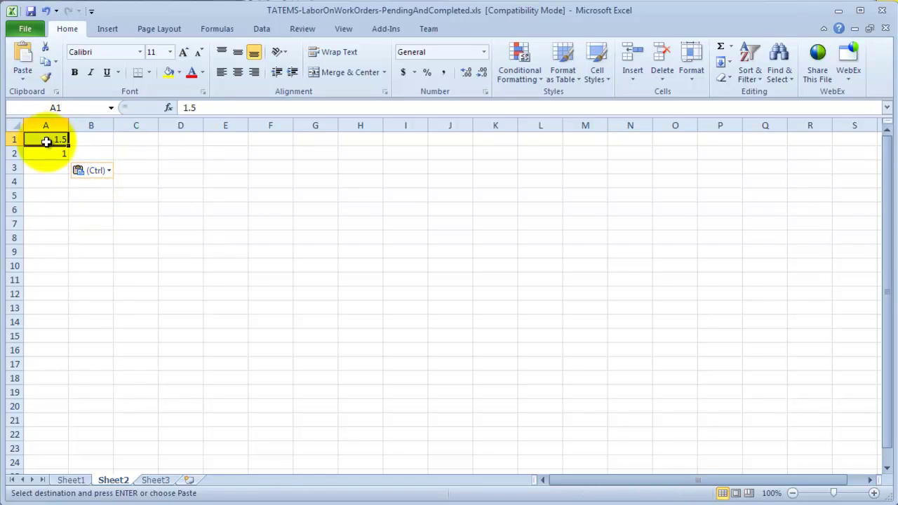
pyautogui.moveTo(46, 141); pyautogui.dragTo(45, 154)
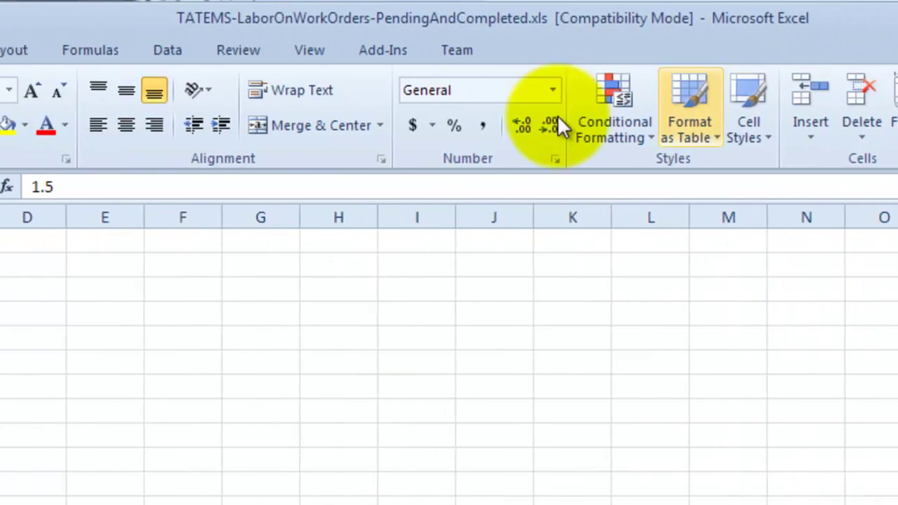
pyautogui.click(84, 319)
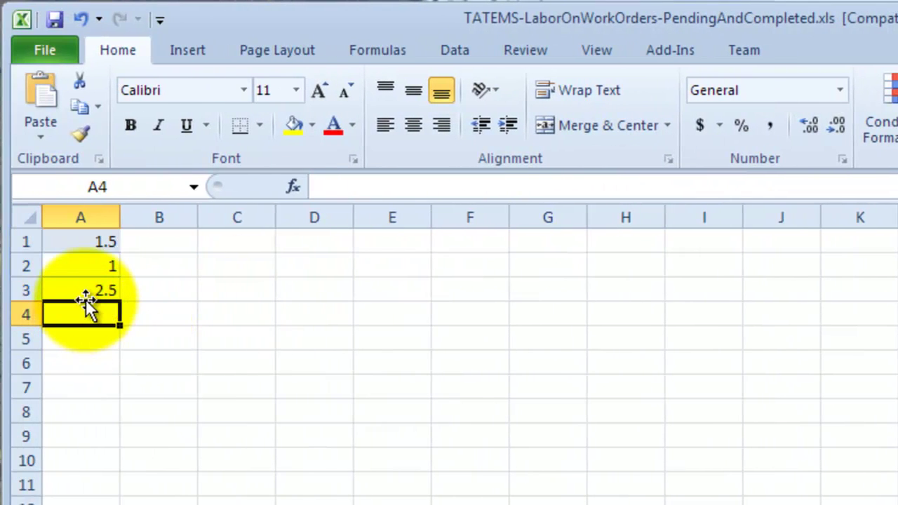
pyautogui.click(85, 296)
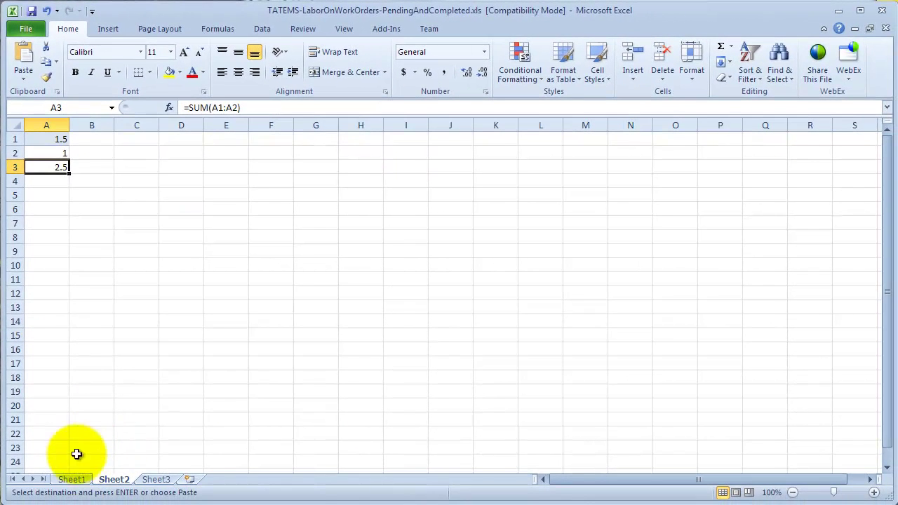
# Step: Copy the two filtered Total Cost values in column L of Sheet1
pyautogui.click(72, 480)
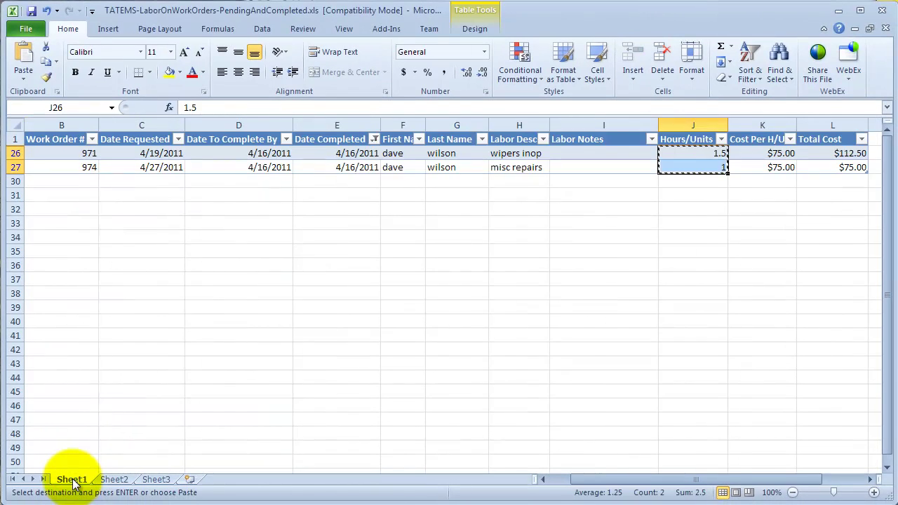
pyautogui.moveTo(825, 148); pyautogui.dragTo(824, 164)
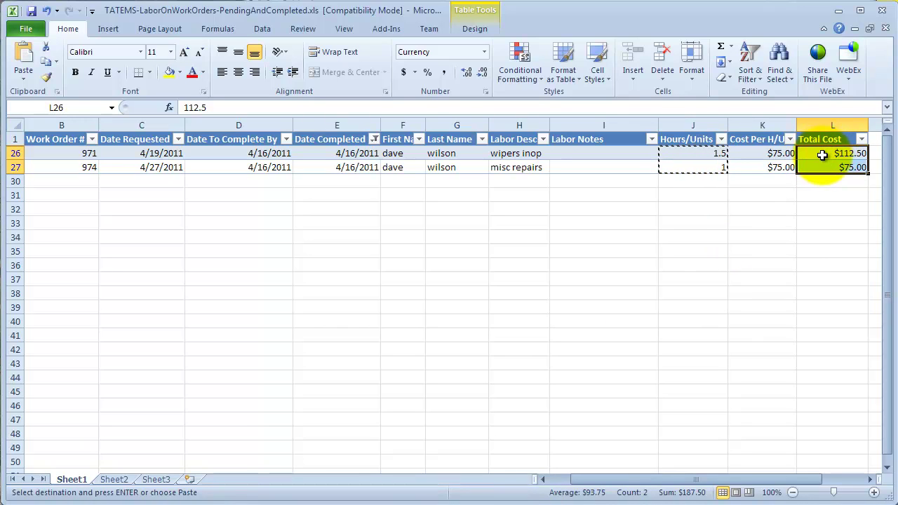
pyautogui.rightClick(823, 155)
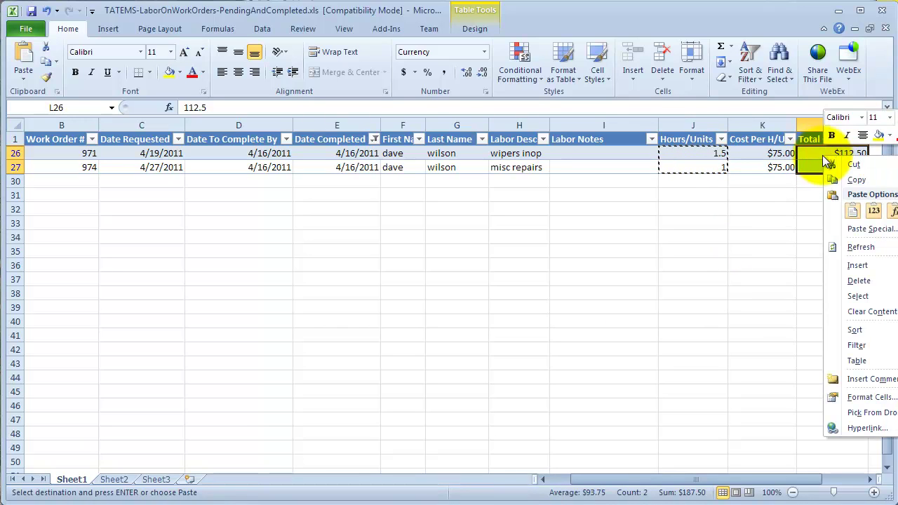
pyautogui.click(859, 181)
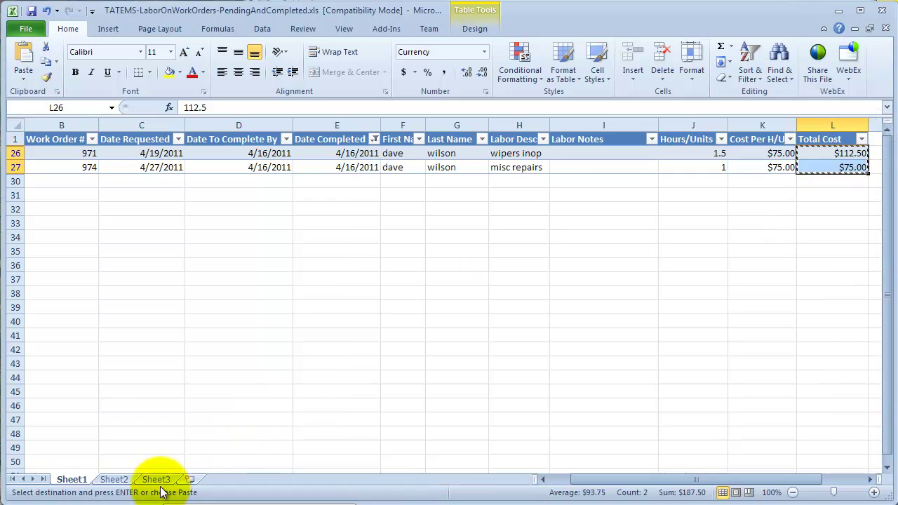
# Step: Paste the copied costs into Sheet2 starting at cell C1 and total them with AutoSum in C3
pyautogui.click(115, 482)
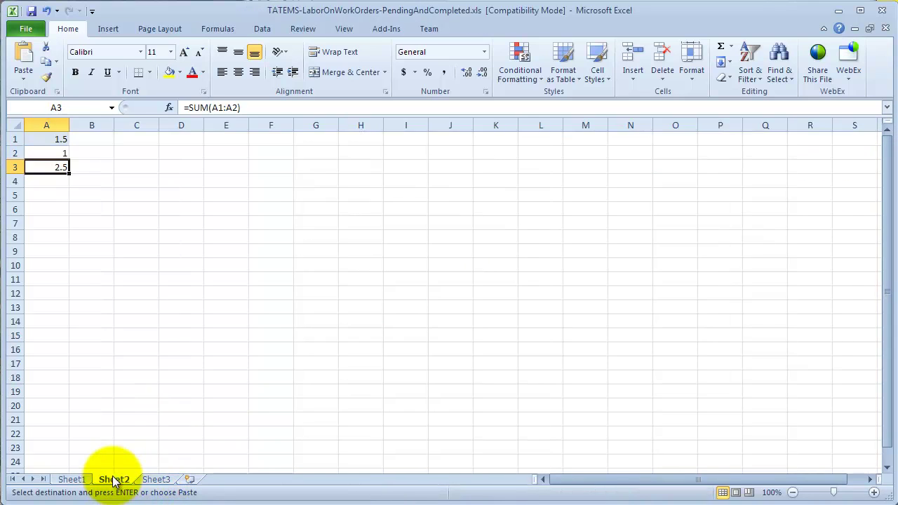
pyautogui.click(143, 139)
pyautogui.rightClick(140, 141)
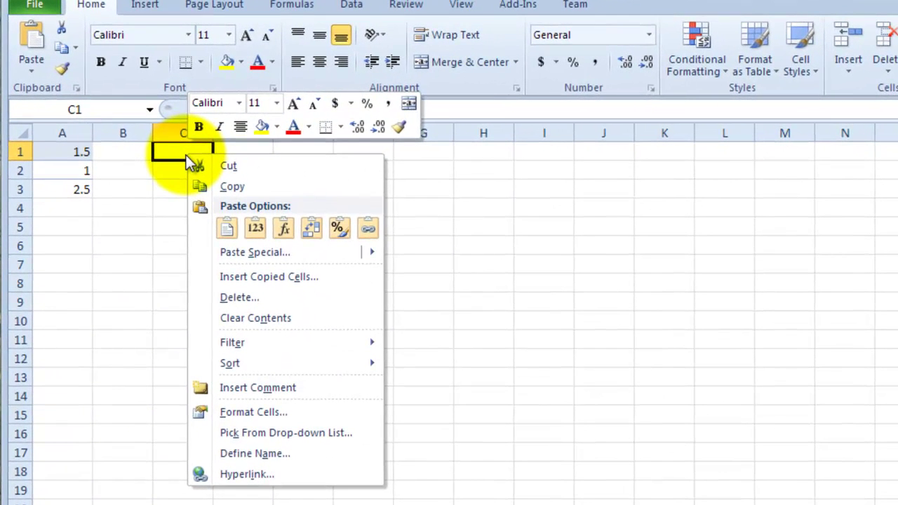
pyautogui.click(233, 225)
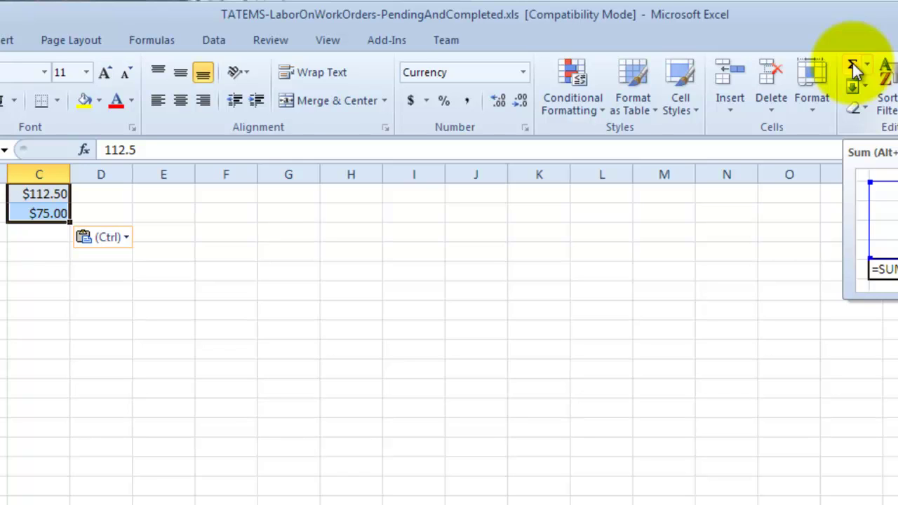
pyautogui.click(855, 68)
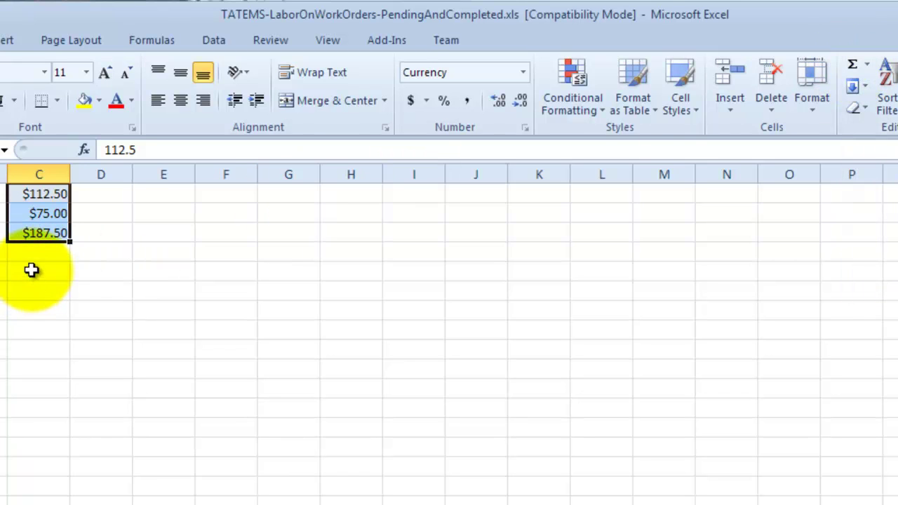
# Step: Select the cost total in cell C3 to check its formula, and return to the filtered labor table on Sheet1
pyautogui.click(38, 234)
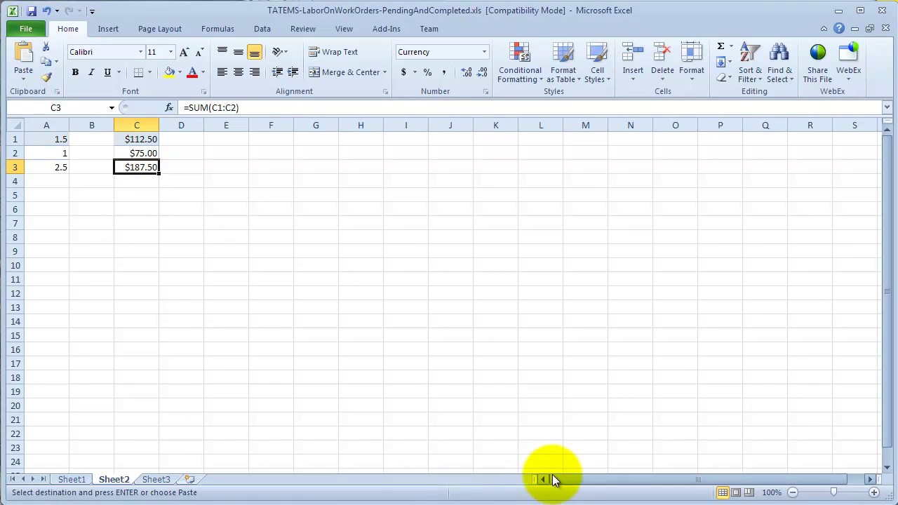
pyautogui.click(71, 481)
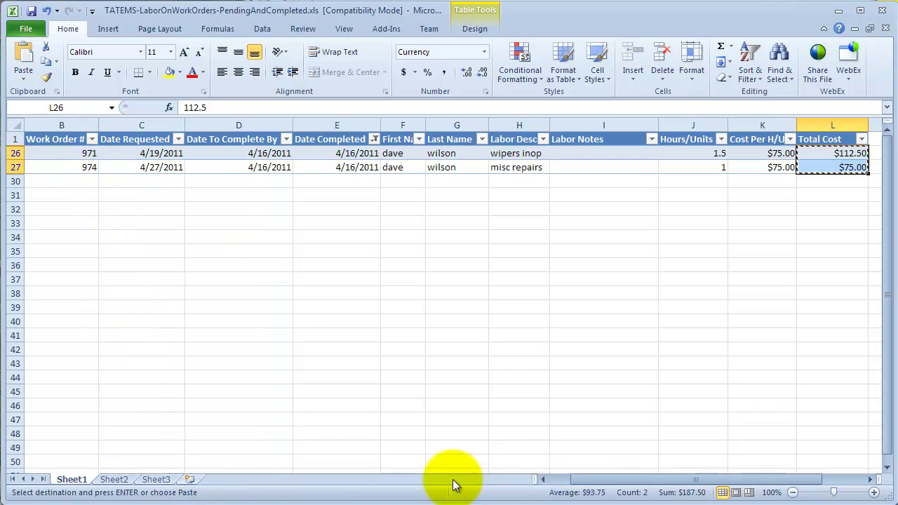
pyautogui.click(544, 479)
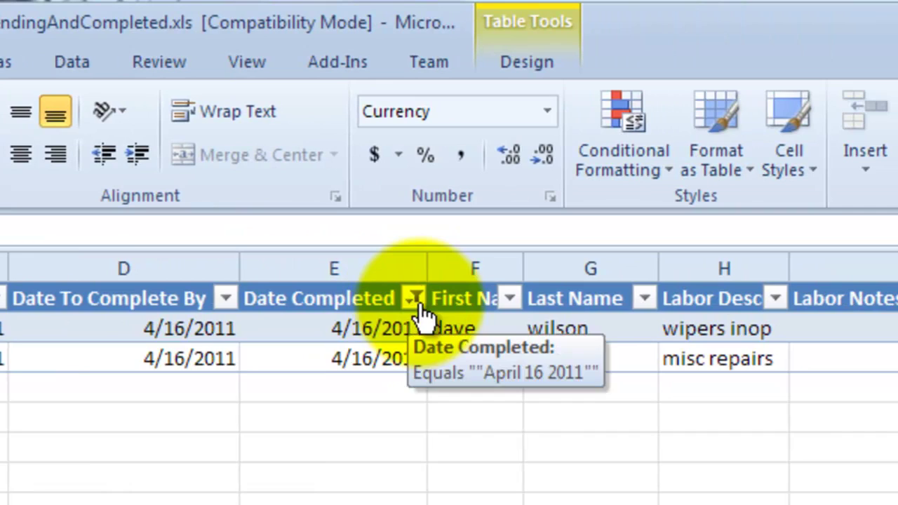
# Step: Reset the Date Completed column filter to include all dates in the Sheet1 table
pyautogui.click(422, 299)
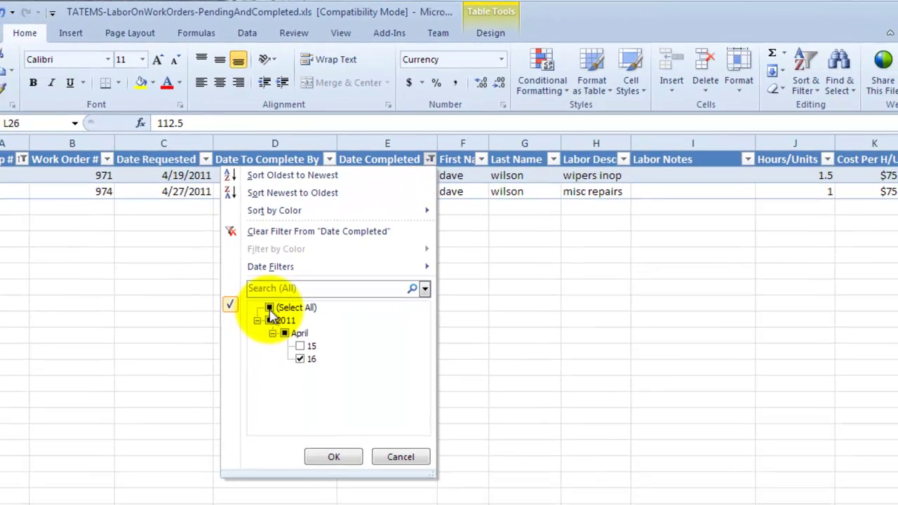
pyautogui.click(269, 309)
pyautogui.click(270, 309)
pyautogui.click(270, 309)
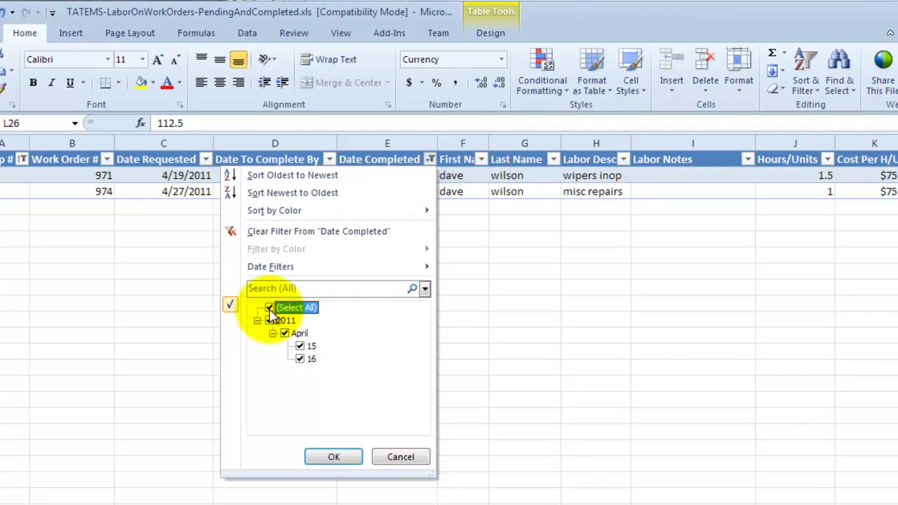
pyautogui.click(333, 457)
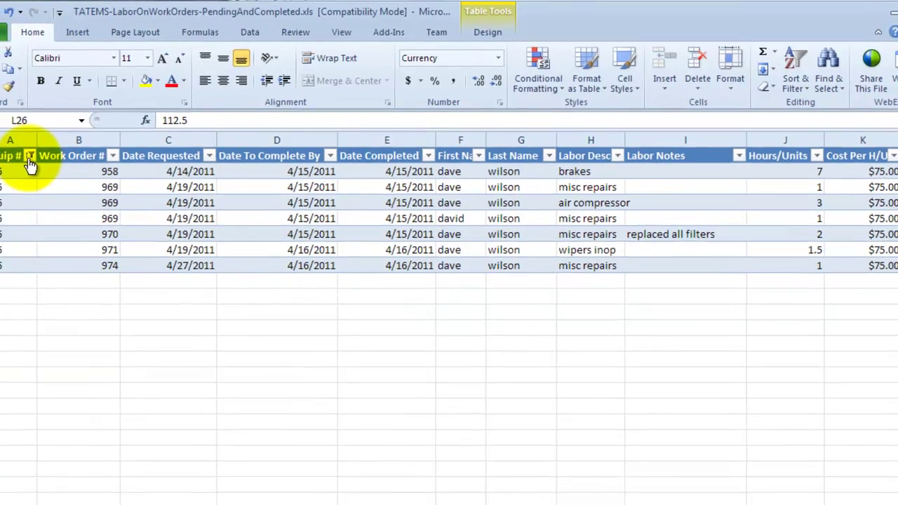
# Step: Reset the Equip # column filter to include all equipment numbers in the table
pyautogui.click(22, 160)
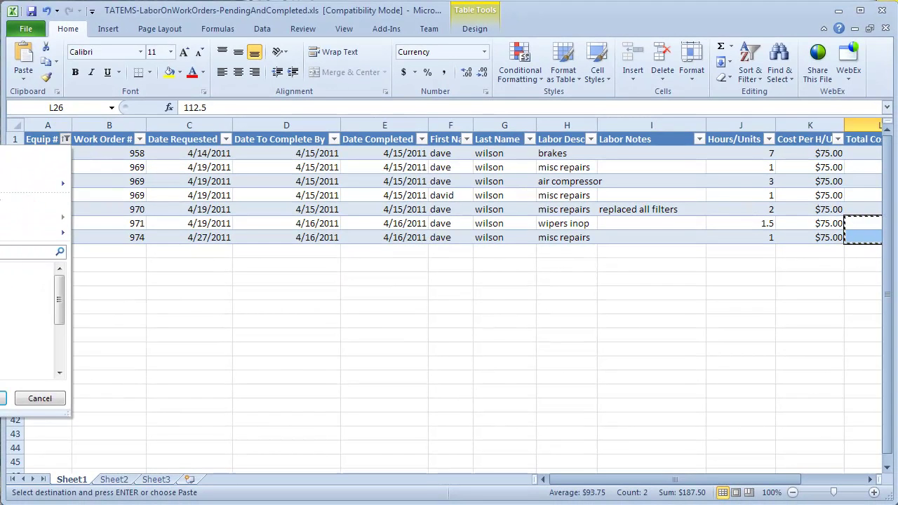
pyautogui.click(2, 398)
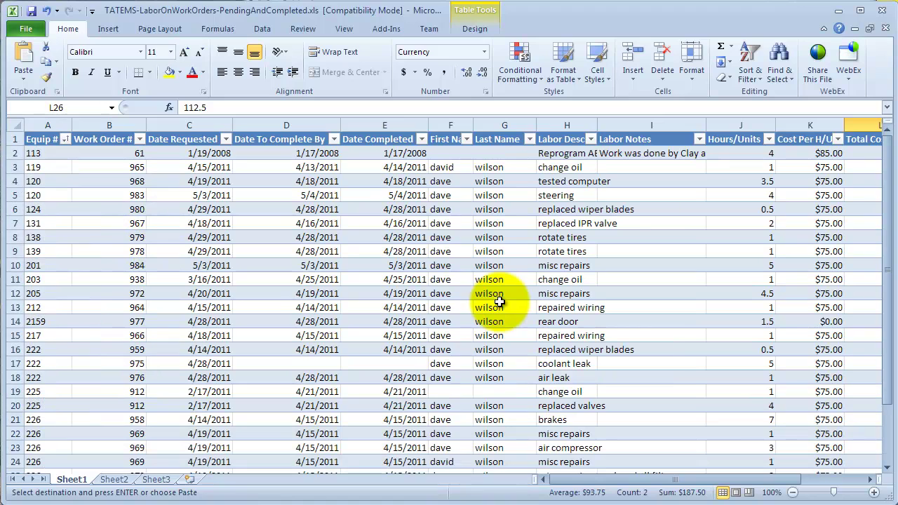
pyautogui.moveTo(562, 484)
pyautogui.mouseDown()
pyautogui.moveTo(596, 484)
pyautogui.moveTo(561, 484)
pyautogui.mouseUp()
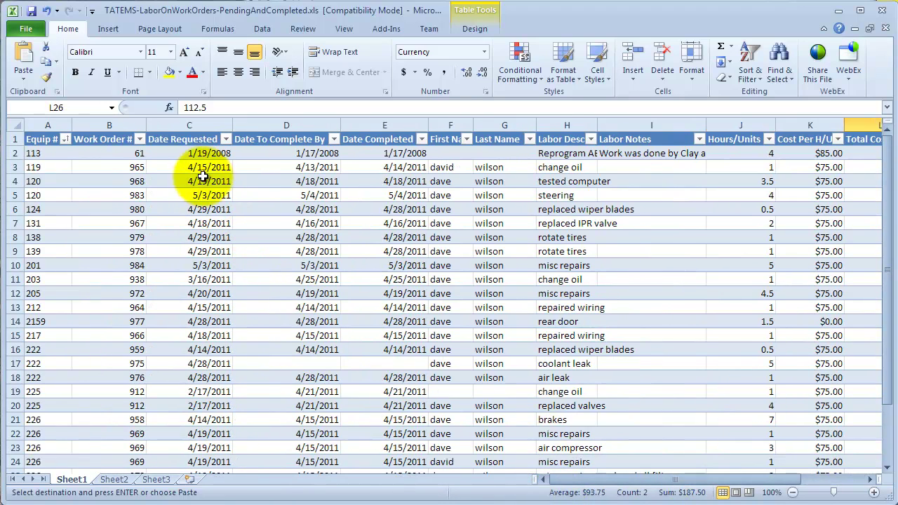